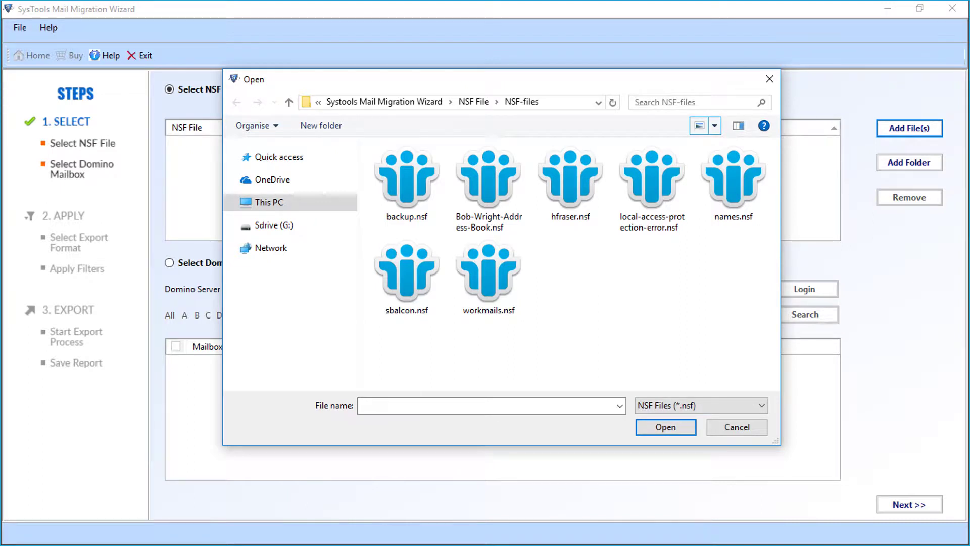
{"action": "left_click", "coordinate": [407, 182]}
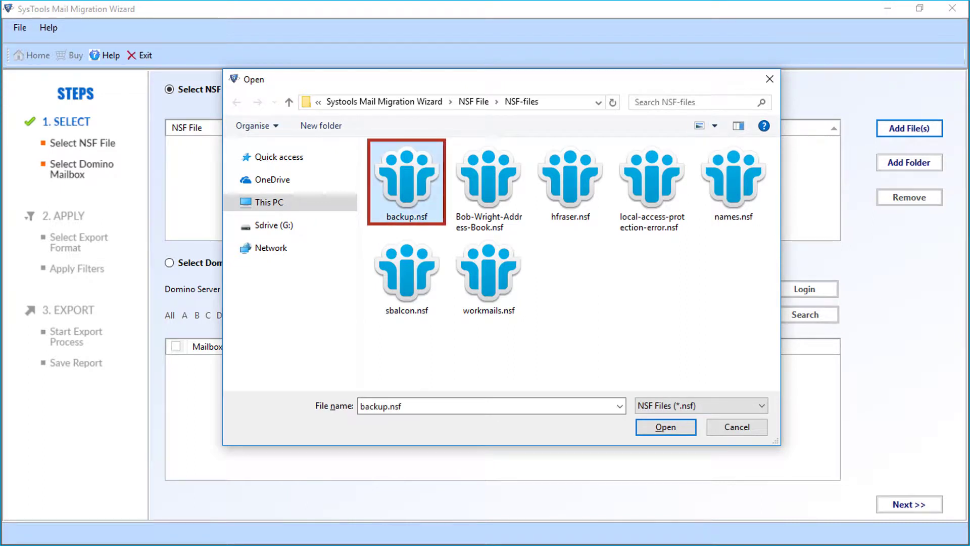
{"action": "left_click", "coordinate": [489, 182], "text": "ctrl"}
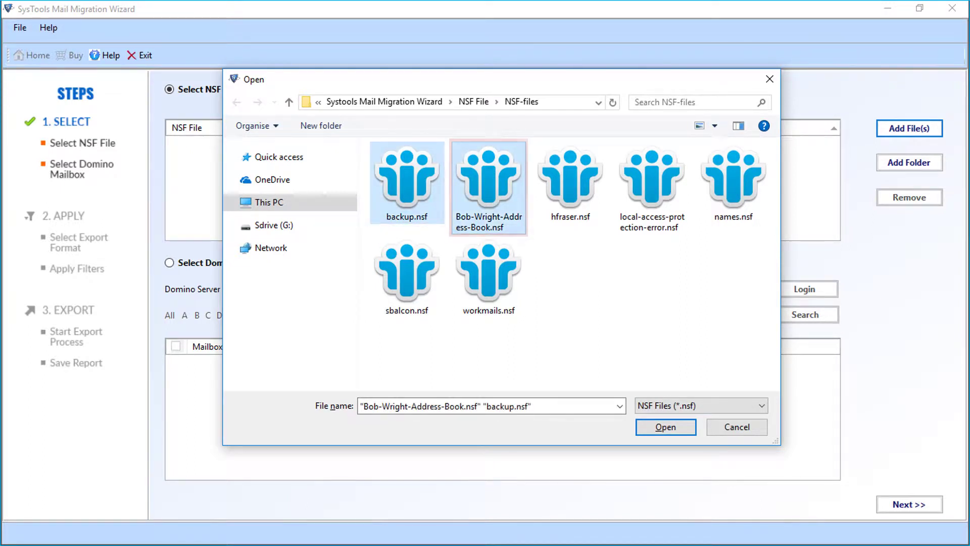
{"action": "left_click", "coordinate": [571, 182], "text": "ctrl"}
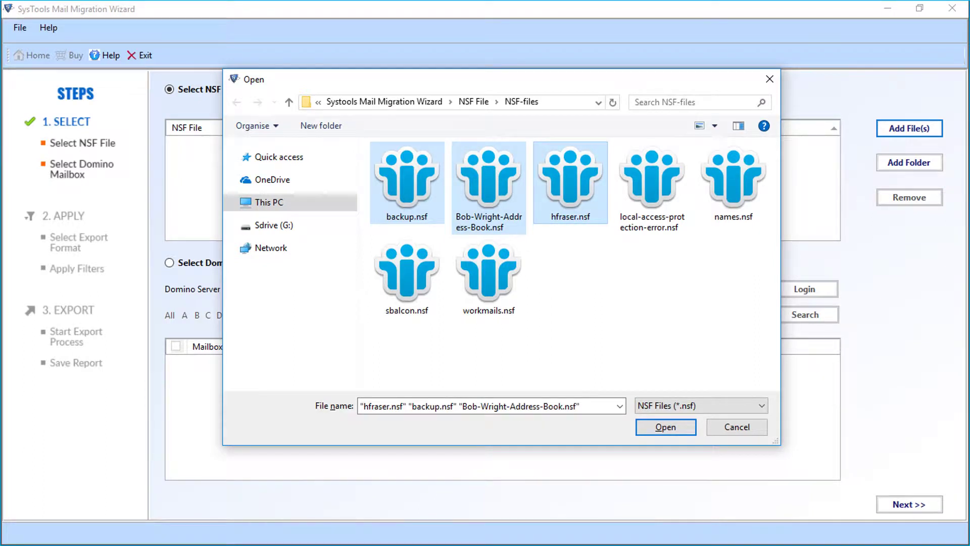
{"action": "key", "text": "Return"}
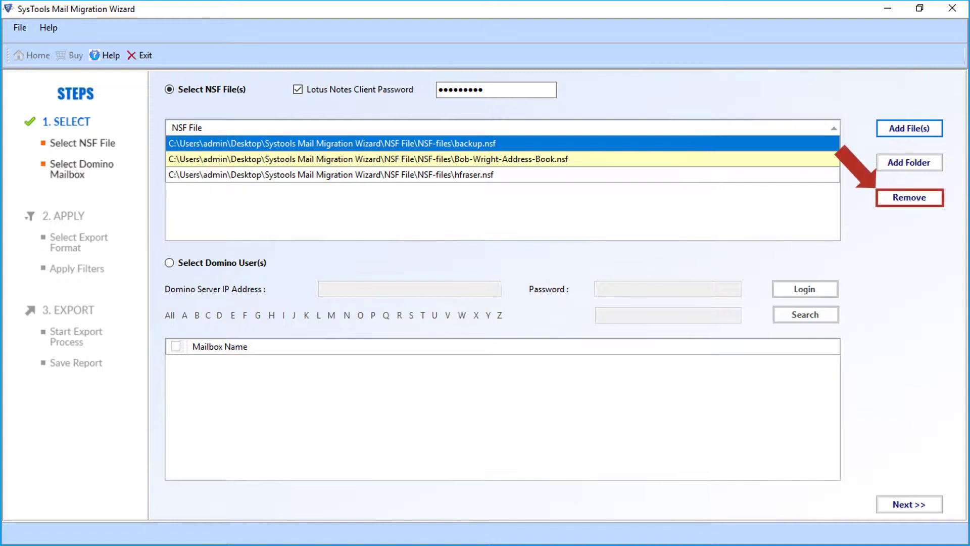
{"action": "key", "text": "Delete"}
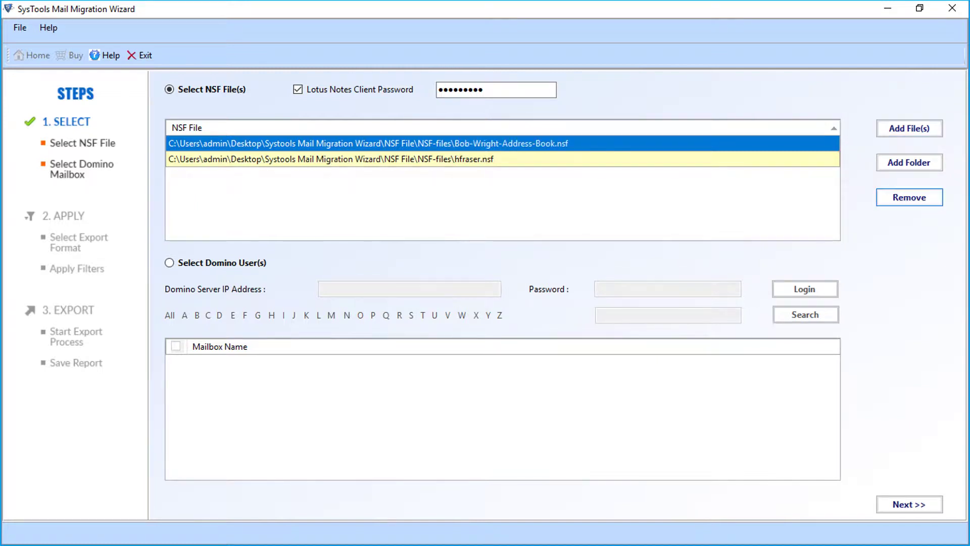
{"action": "key", "text": "Delete"}
{"action": "key", "text": "Delete"}
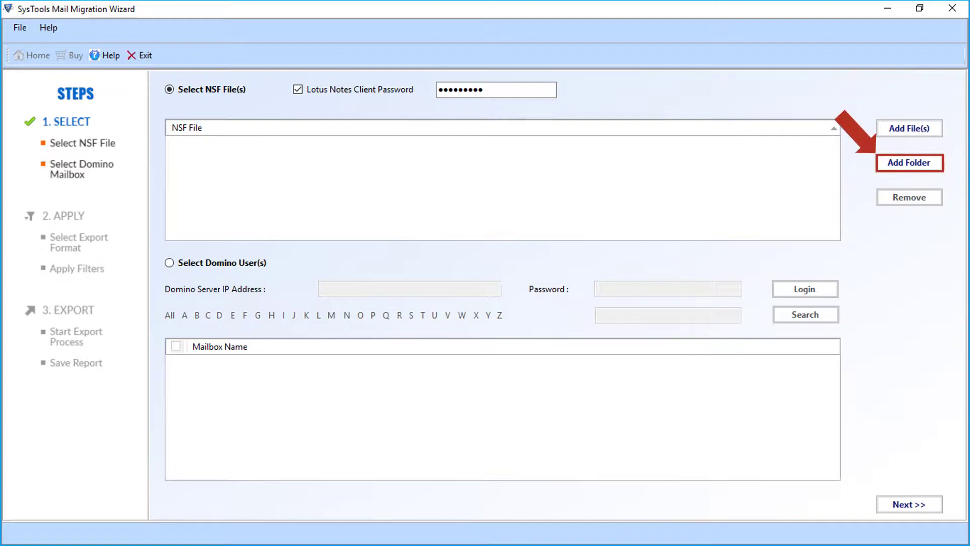
Add the NSF-files folder to load all seven of its NSF files.
{"action": "left_click", "coordinate": [909, 162]}
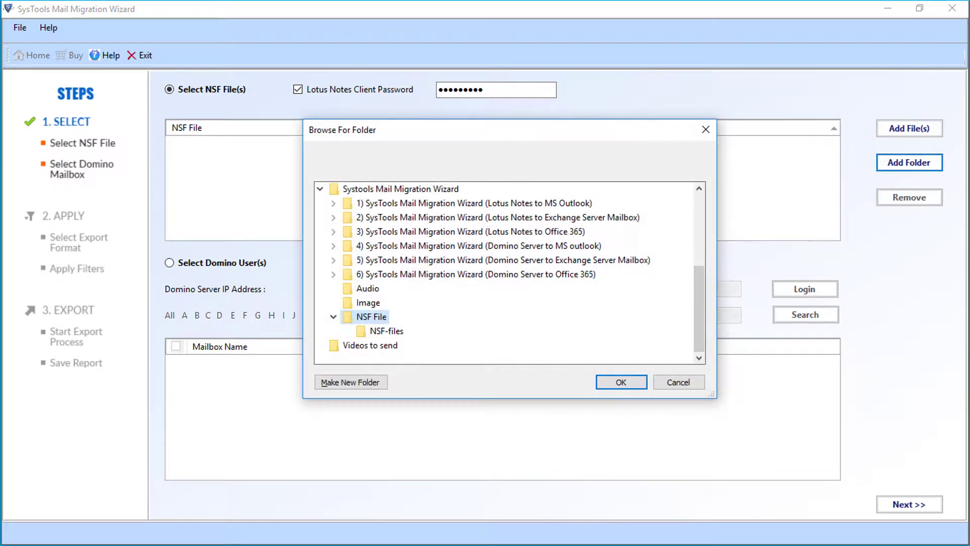
{"action": "left_click", "coordinate": [386, 331]}
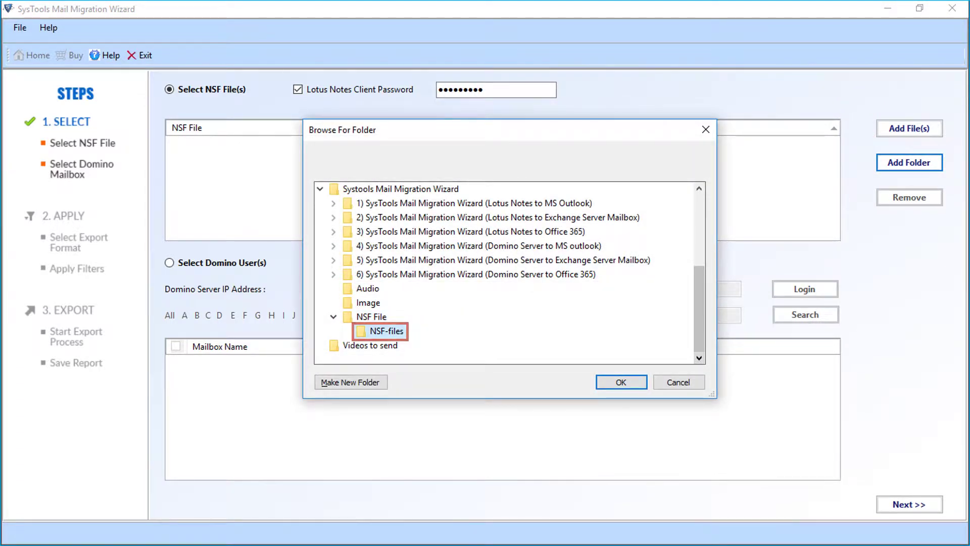
{"action": "key", "text": "Return"}
{"action": "key", "text": "Return"}
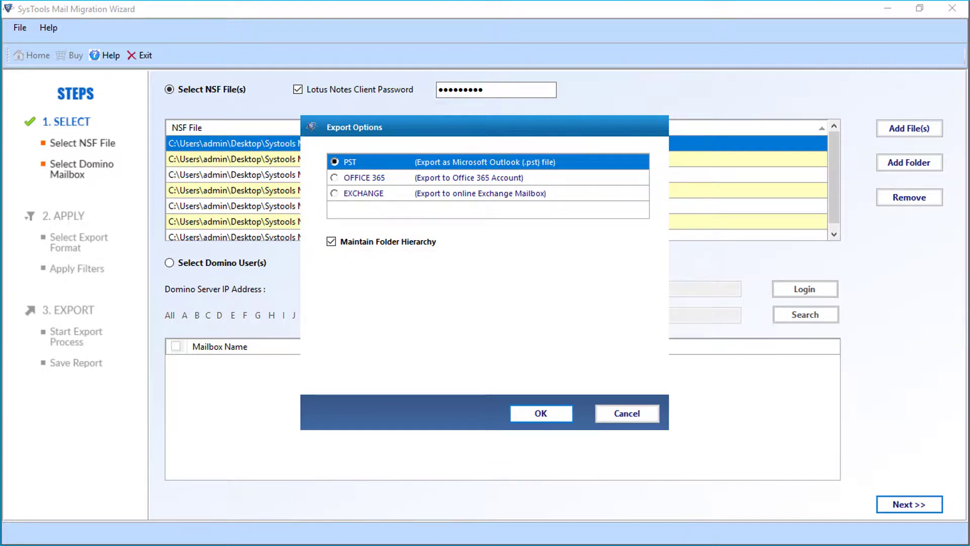
Choose EXCHANGE as the export target with the Exchange 2007 or above version.
{"action": "left_click", "coordinate": [335, 193]}
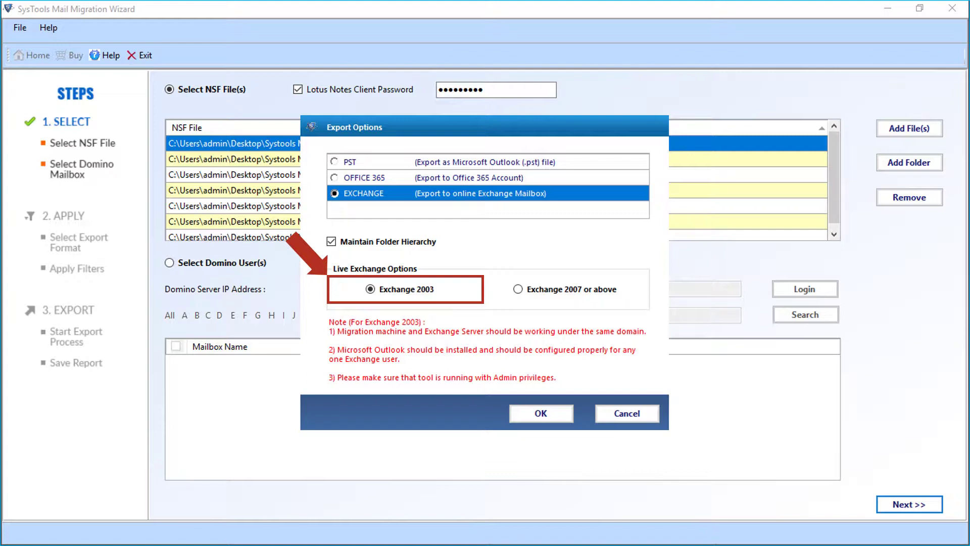
{"action": "left_click", "coordinate": [518, 289]}
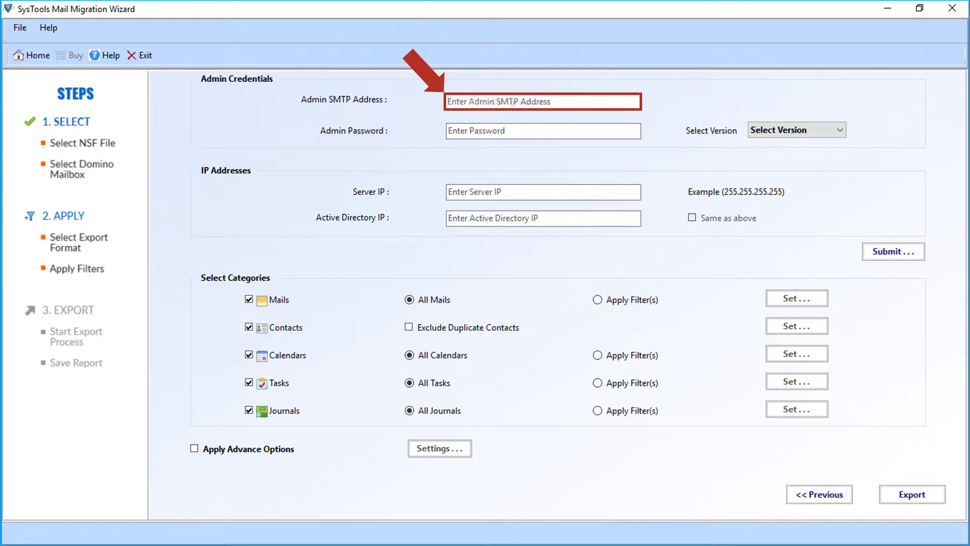
Enter the admin SMTP address, select Exchange 2013, and use 192.168.2.183 for Server and Active Directory IP.
{"action": "type", "text": "************@pingmail.com"}
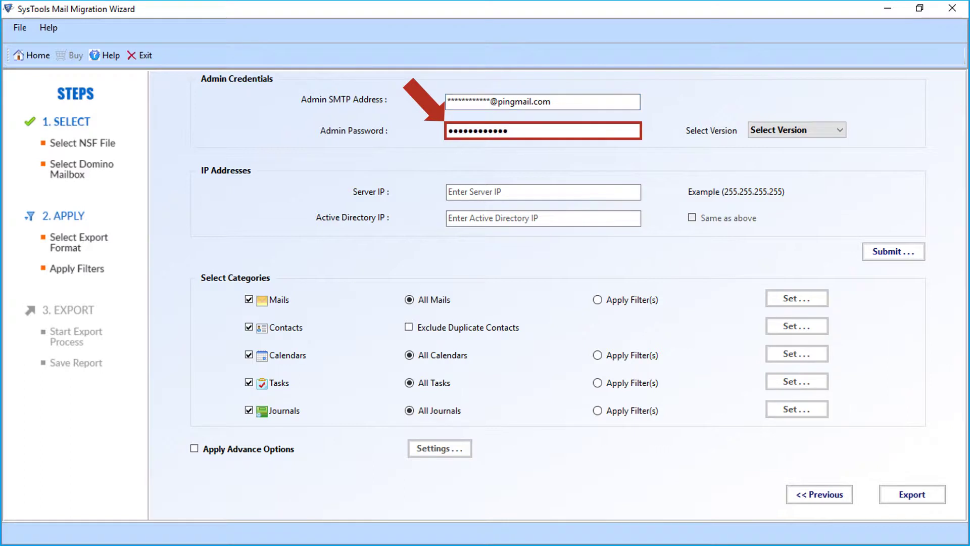
{"action": "key", "text": "alt+Down"}
{"action": "key", "text": "Down"}
{"action": "key", "text": "Down"}
{"action": "key", "text": "Down"}
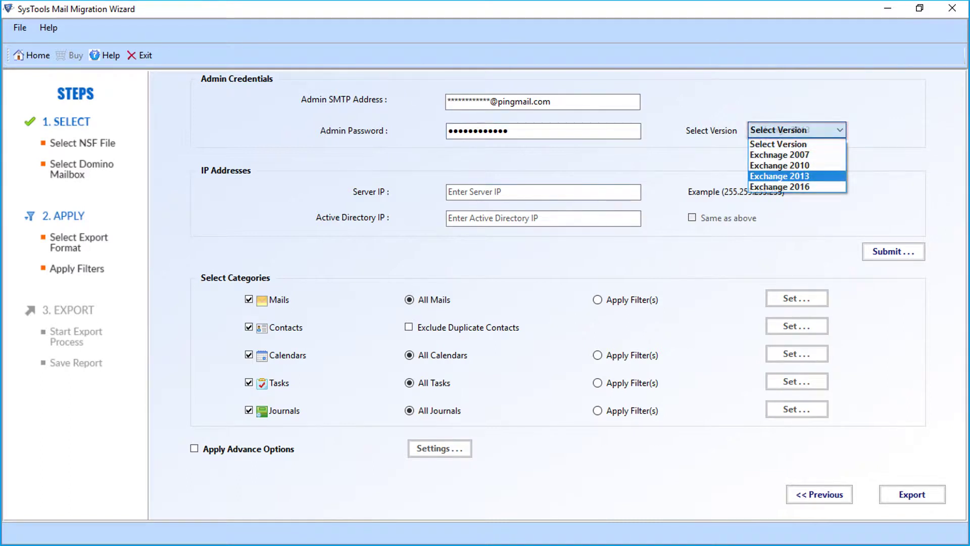
{"action": "key", "text": "Return"}
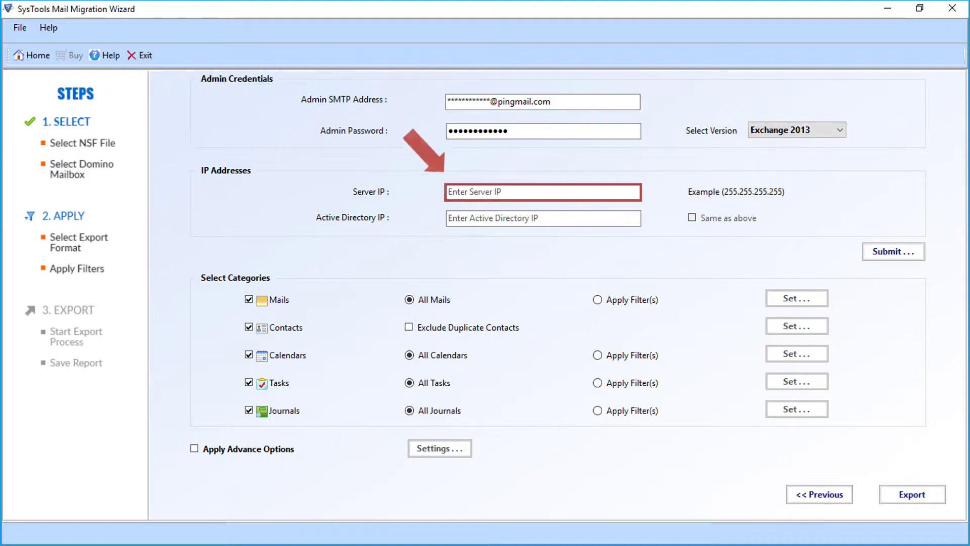
{"action": "type", "text": "192.168.2.183"}
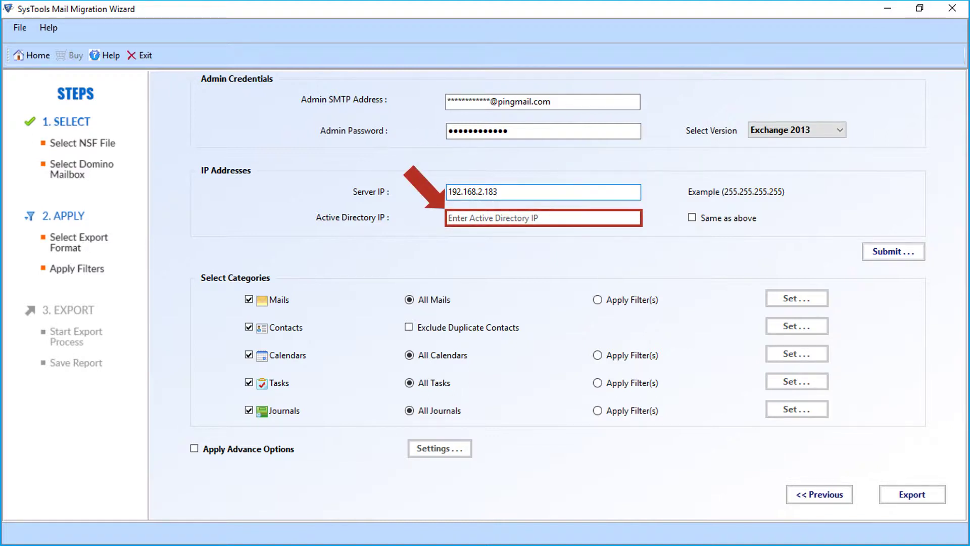
{"action": "left_click", "coordinate": [543, 218]}
{"action": "type", "text": "192.168.2.183"}
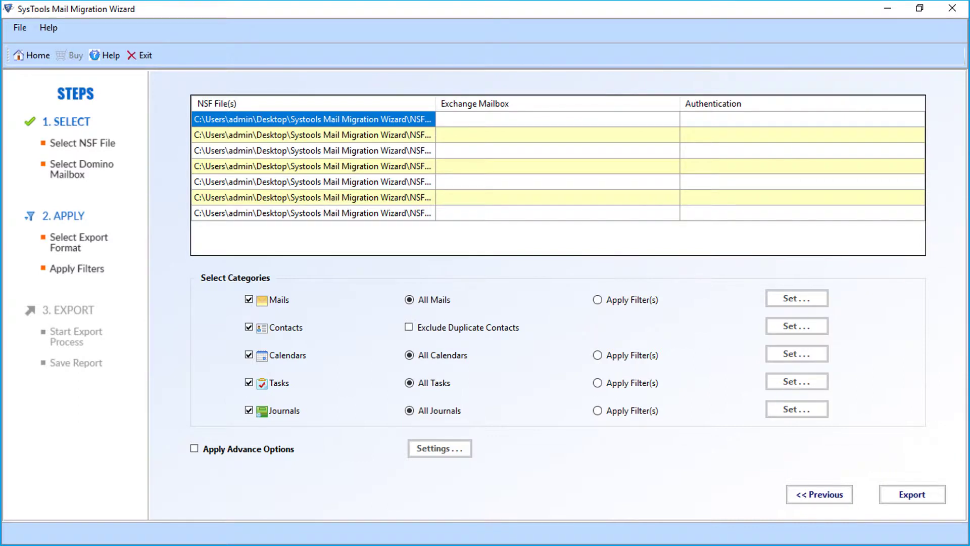
Map the NSF files to the 'administrator' mailbox and set Mails to Apply Filter(s).
{"action": "left_click", "coordinate": [556, 119]}
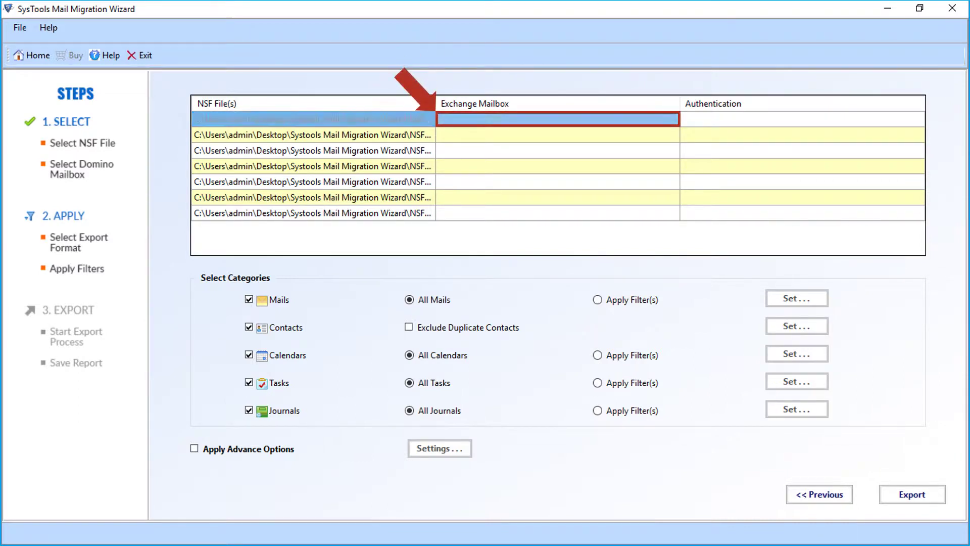
{"action": "type", "text": "administrator"}
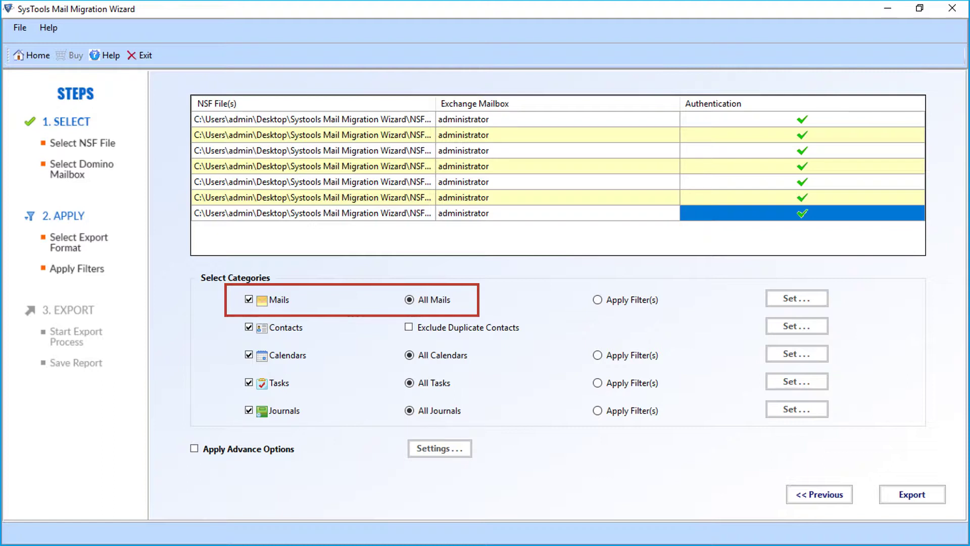
{"action": "left_click", "coordinate": [597, 300]}
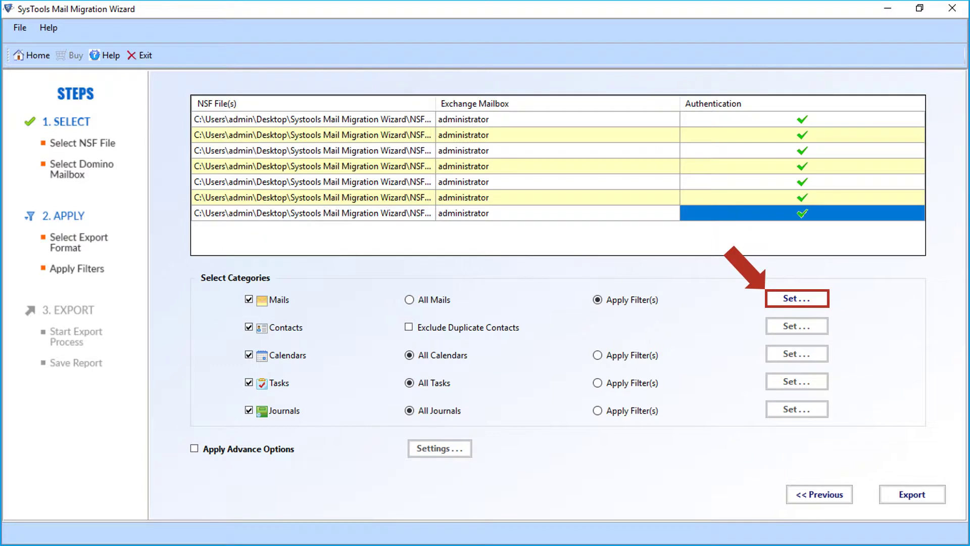
Apply an Include Date mail filter from 01 November 2015 to 05 October 2017.
{"action": "left_click", "coordinate": [797, 298]}
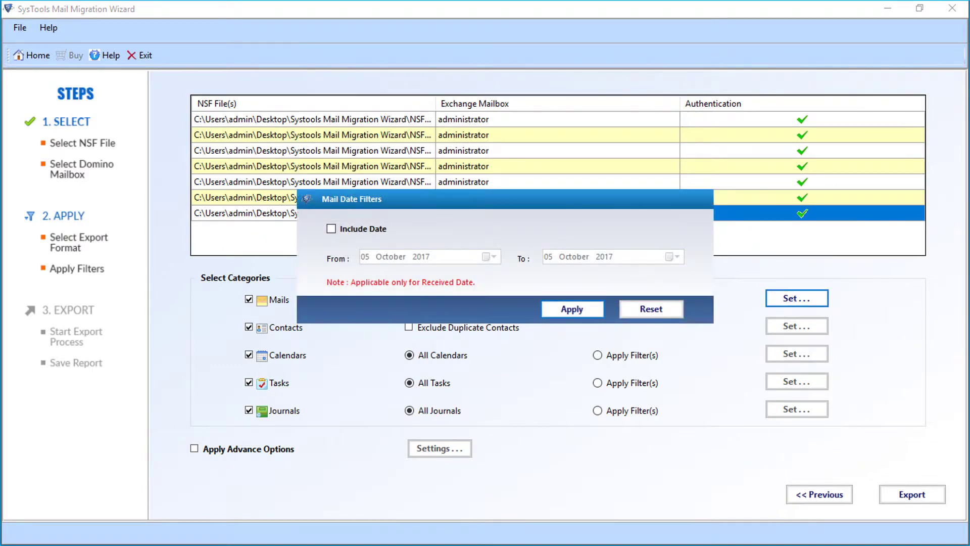
{"action": "left_click", "coordinate": [331, 229]}
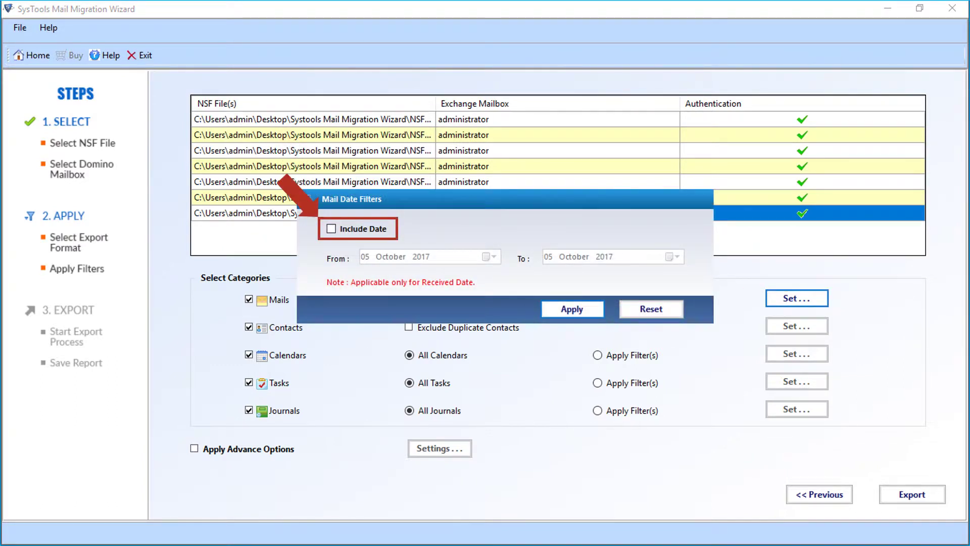
{"action": "left_click", "coordinate": [488, 256]}
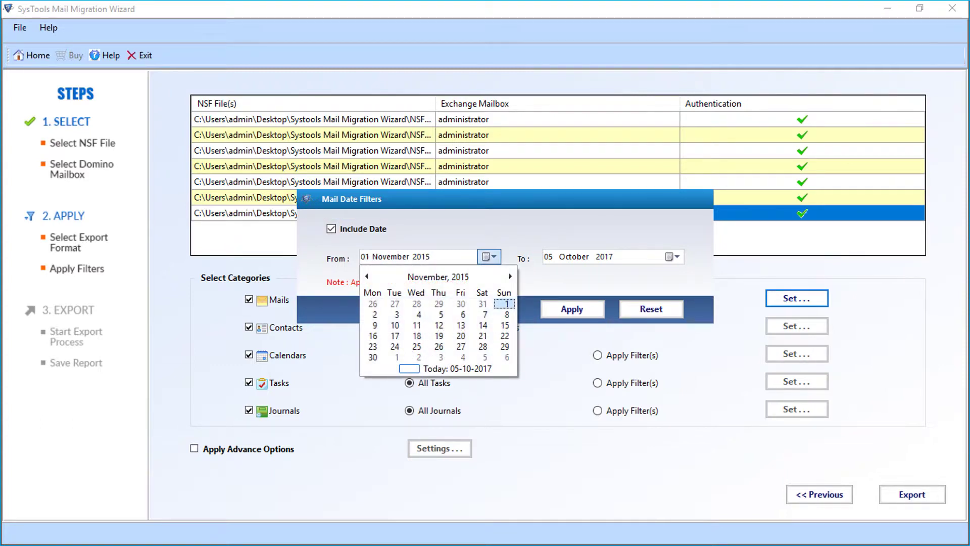
{"action": "key", "text": "Return"}
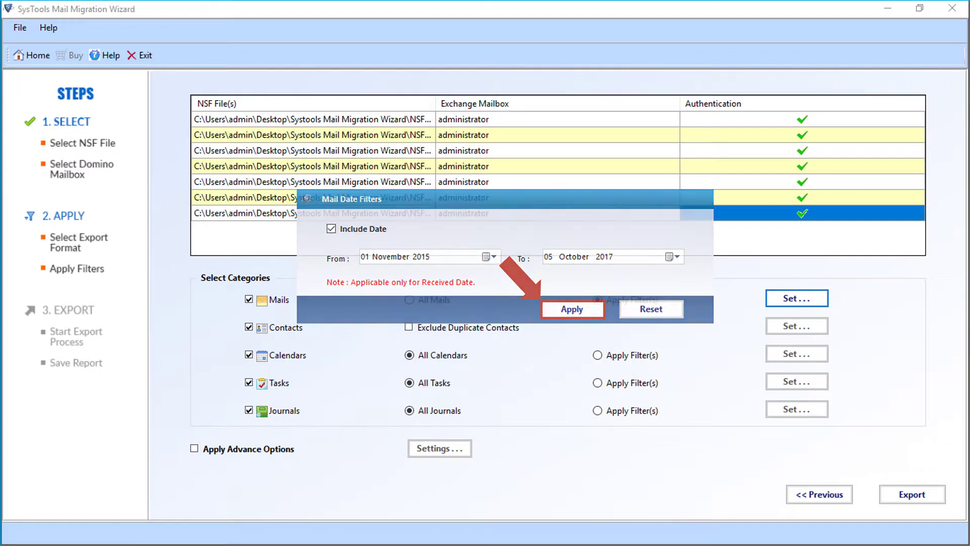
{"action": "key", "text": "Return"}
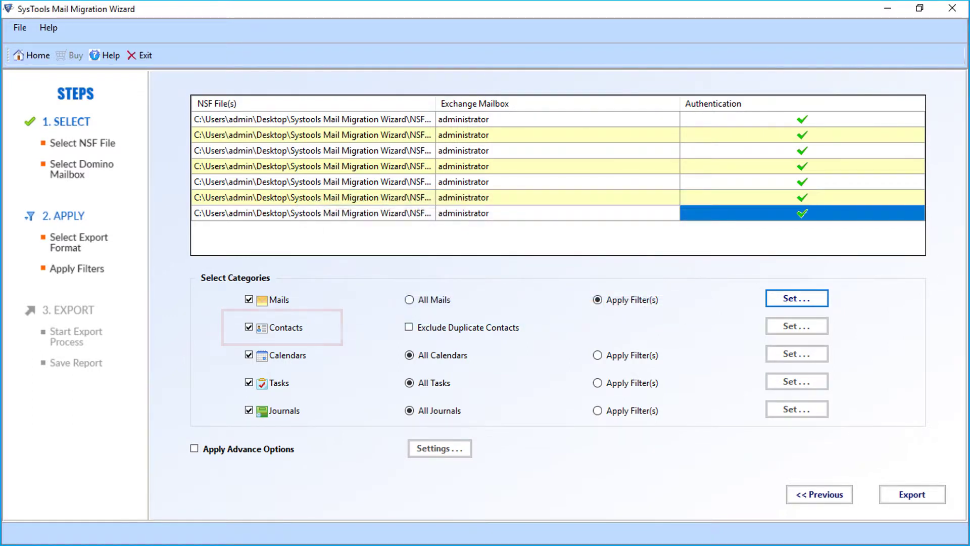
Enable Exclude Duplicate Contacts and review its Full Name, Mail Address and Mobile Number matching fields.
{"action": "left_click", "coordinate": [408, 327]}
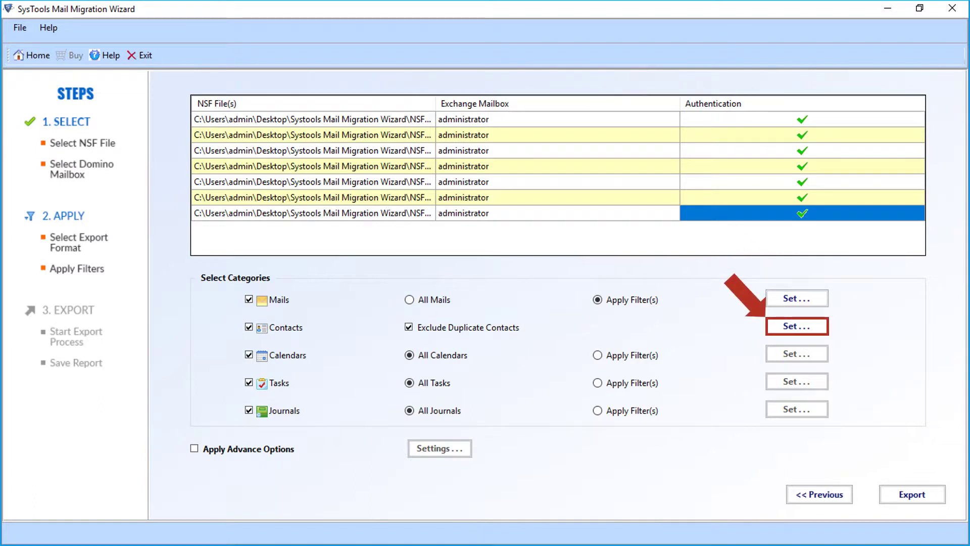
{"action": "left_click", "coordinate": [797, 326]}
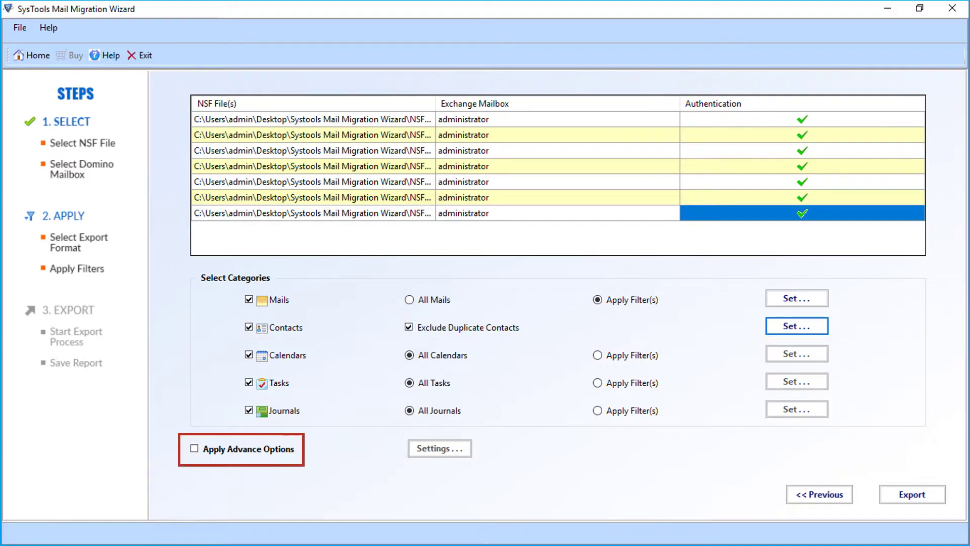
Enable Apply Advance Options for the migration.
{"action": "left_click", "coordinate": [194, 449]}
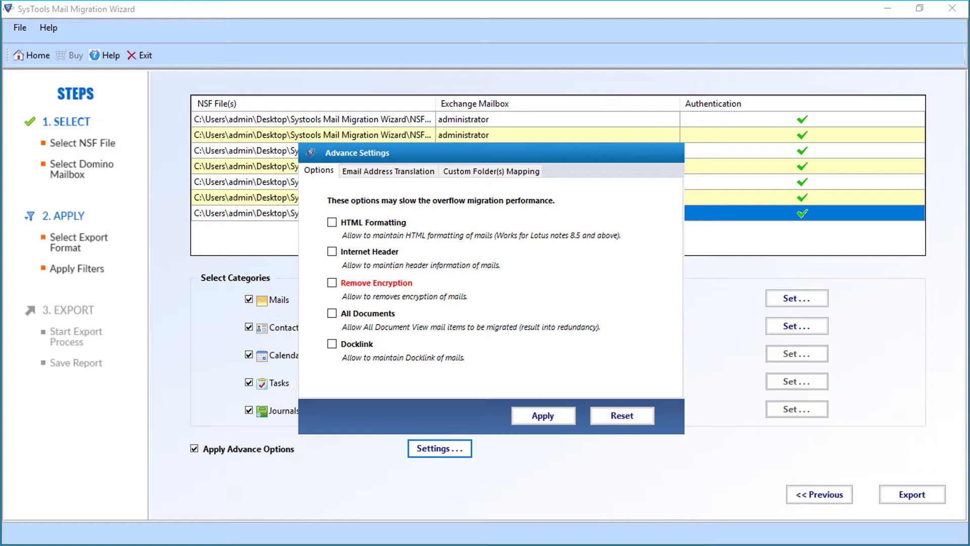
Turn on HTML Formatting, Internet Header, Remove Encryption, All Documents and Docklink.
{"action": "left_click", "coordinate": [332, 223]}
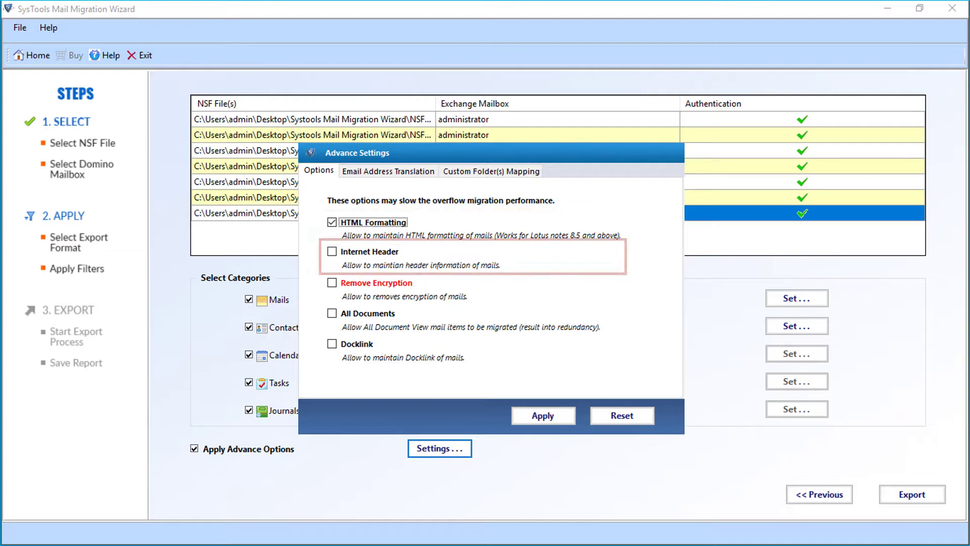
{"action": "left_click", "coordinate": [331, 251]}
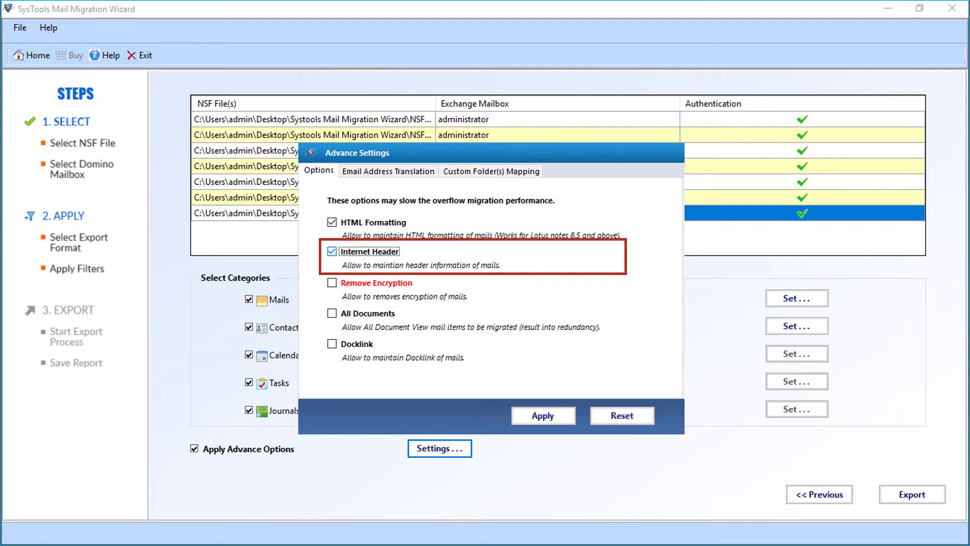
{"action": "left_click", "coordinate": [332, 282]}
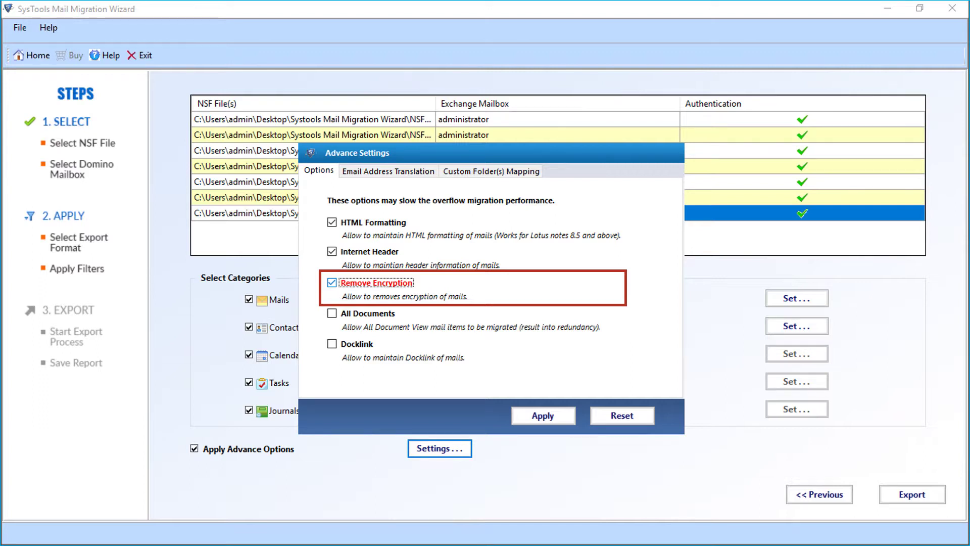
{"action": "left_click", "coordinate": [332, 313]}
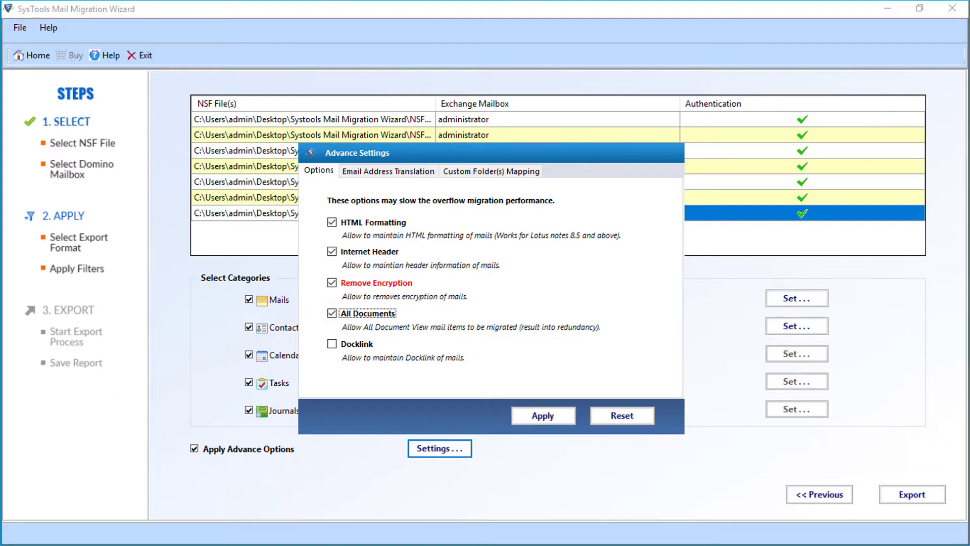
{"action": "left_click", "coordinate": [332, 344]}
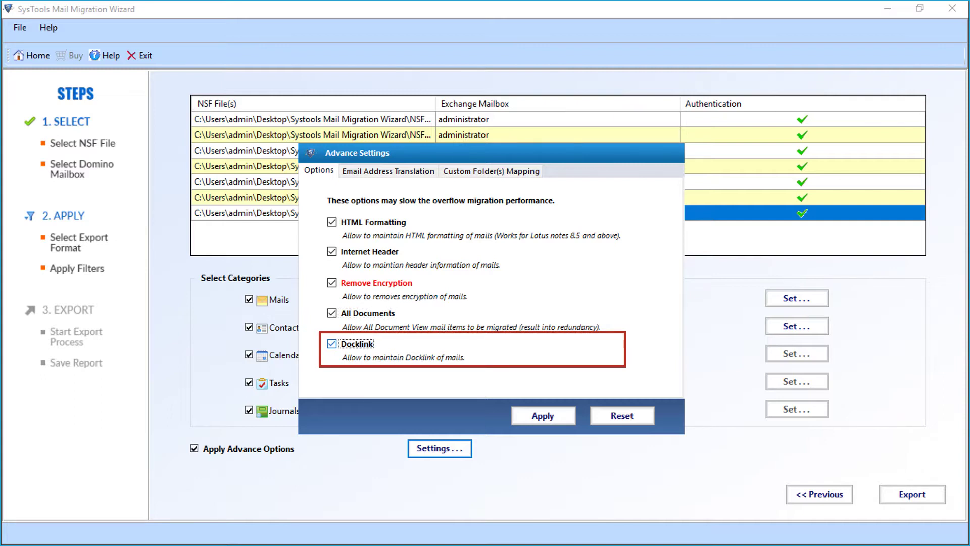
{"action": "left_click", "coordinate": [388, 171]}
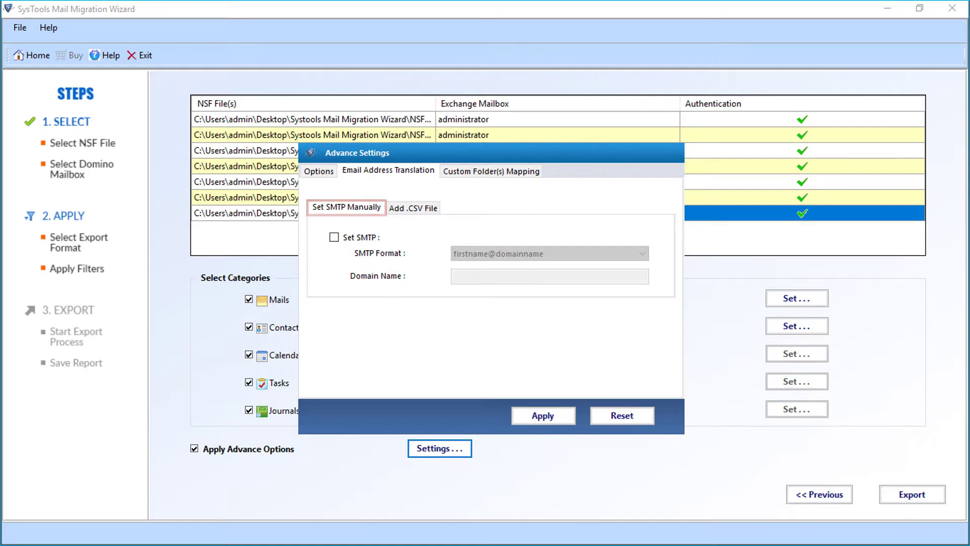
Enable Set SMTP using the firstname@domainname format with domain name systoolsgroup.
{"action": "left_click", "coordinate": [334, 237]}
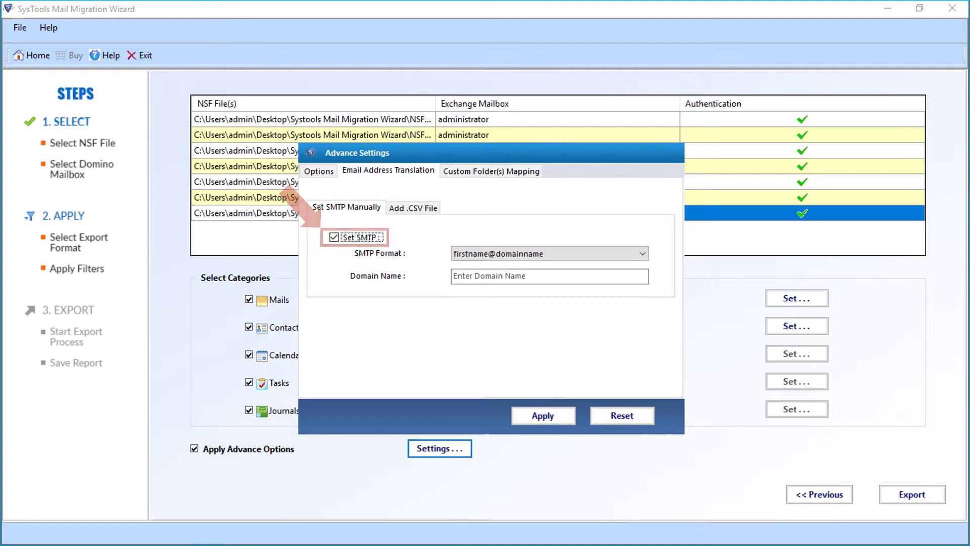
{"action": "key", "text": "alt+Down"}
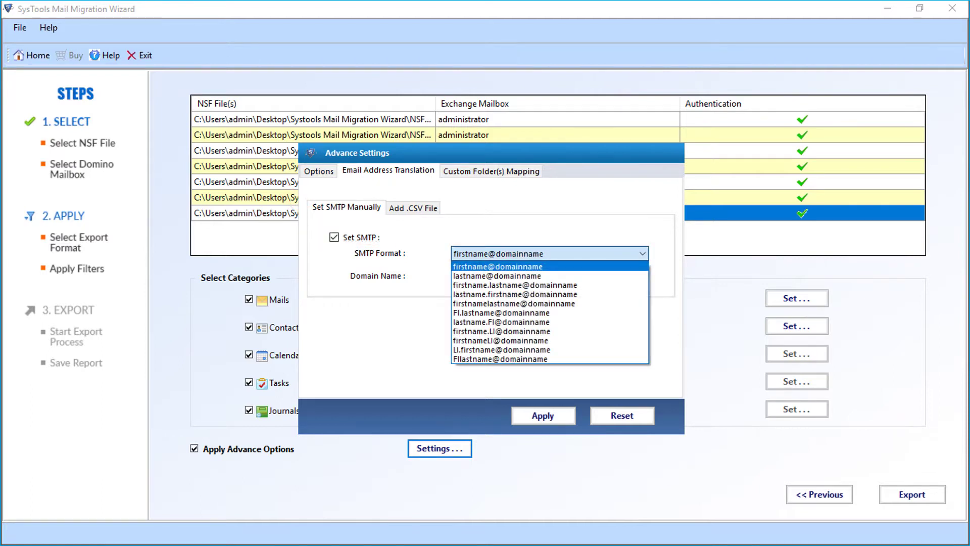
{"action": "key", "text": "Return"}
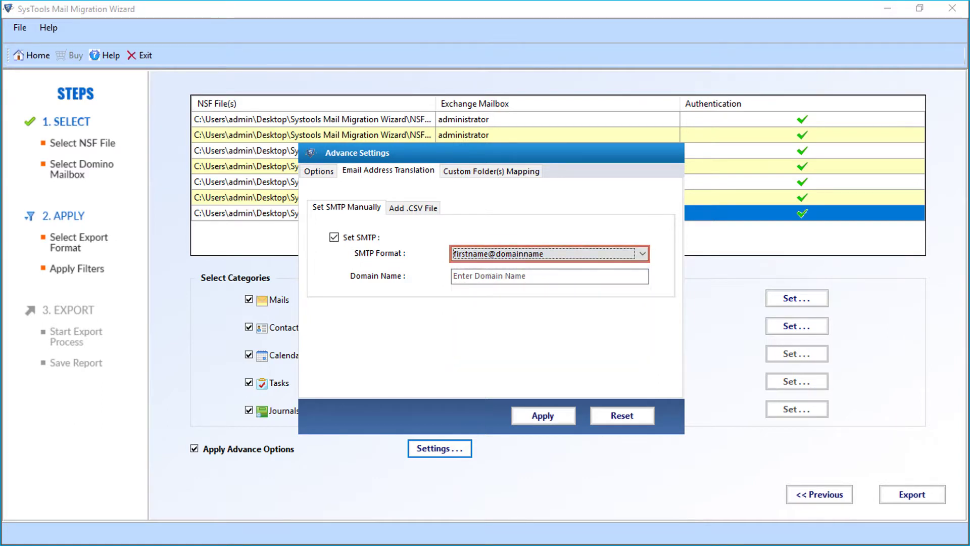
{"action": "key", "text": "Tab"}
{"action": "type", "text": "systoolsgroup"}
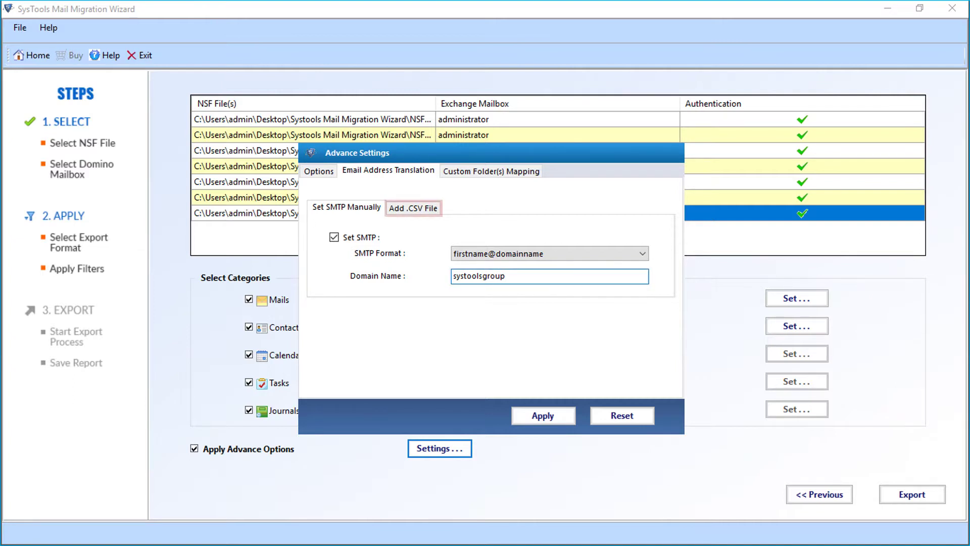
{"action": "left_click", "coordinate": [413, 207]}
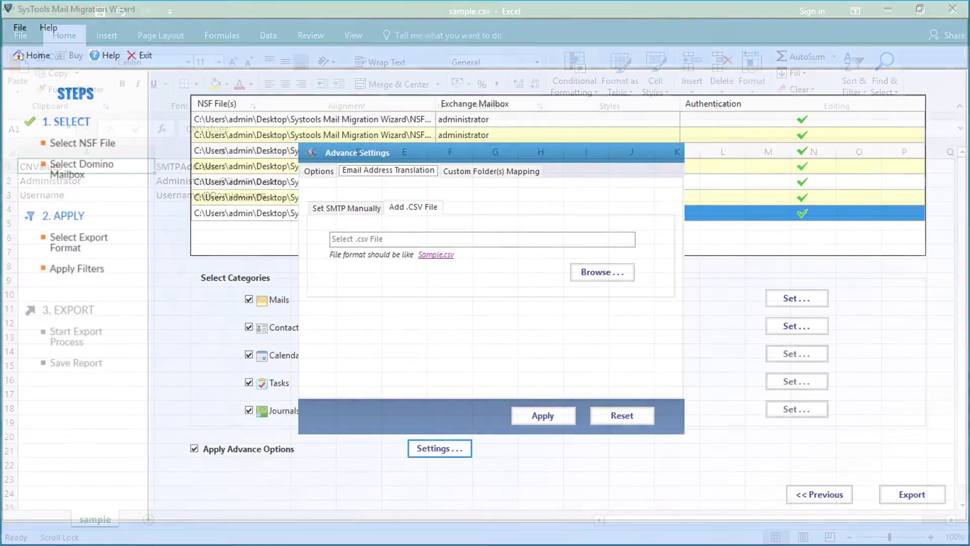
Enable custom folder mapping and rename the Inbox folder to 'posteingang'.
{"action": "left_click", "coordinate": [491, 171]}
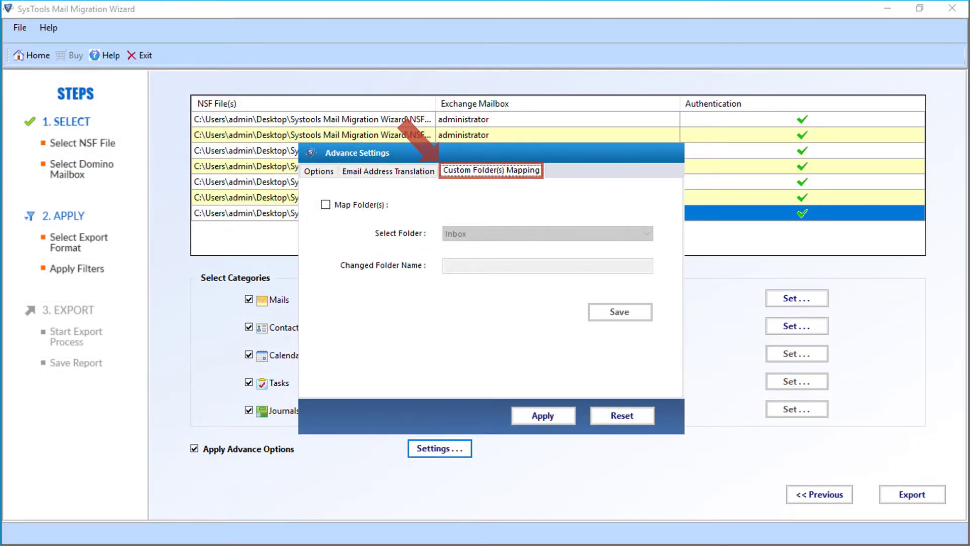
{"action": "left_click", "coordinate": [325, 204]}
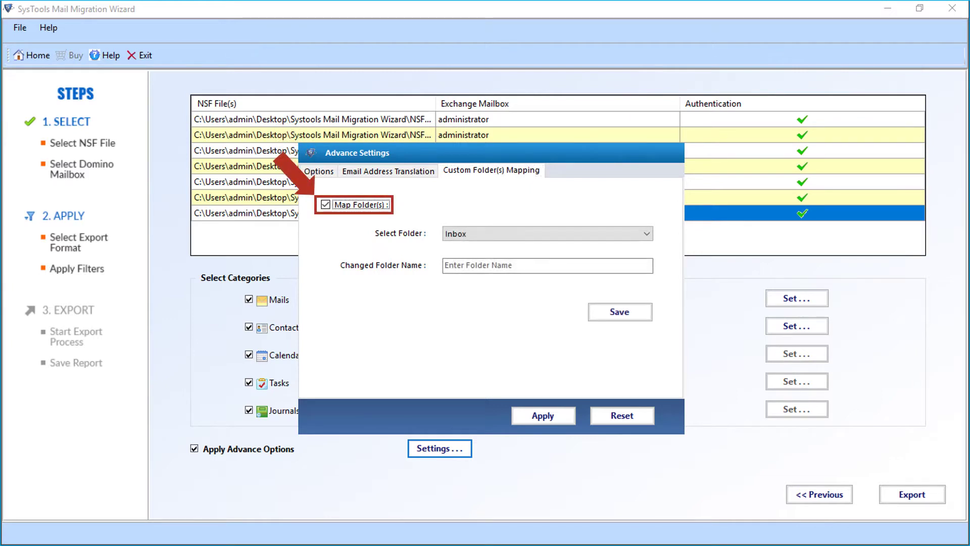
{"action": "left_click", "coordinate": [548, 233]}
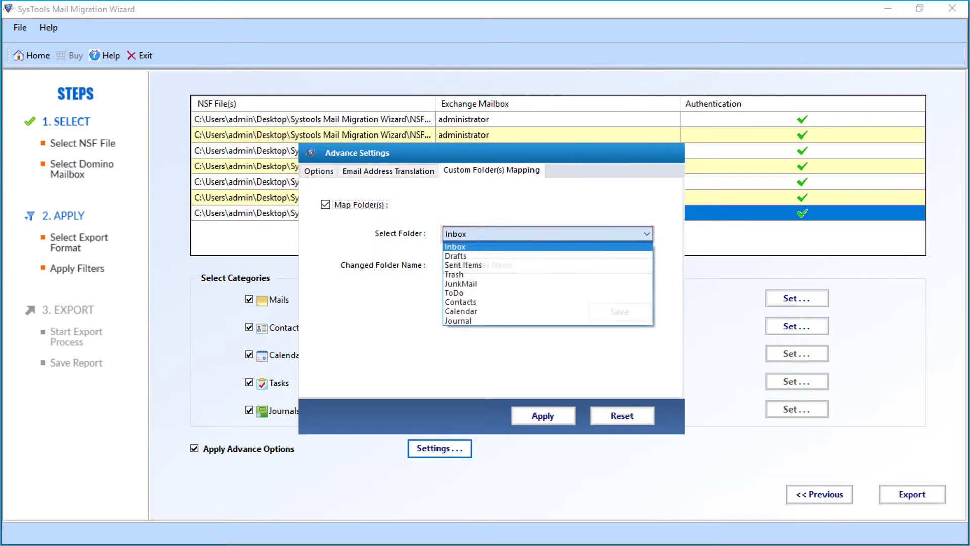
{"action": "key", "text": "Return"}
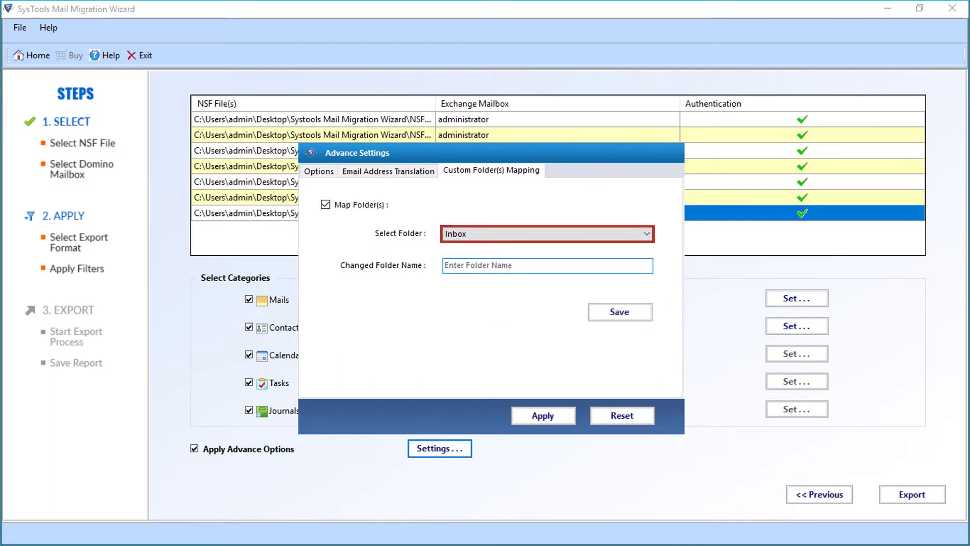
{"action": "key", "text": "Tab"}
{"action": "type", "text": "posteingang"}
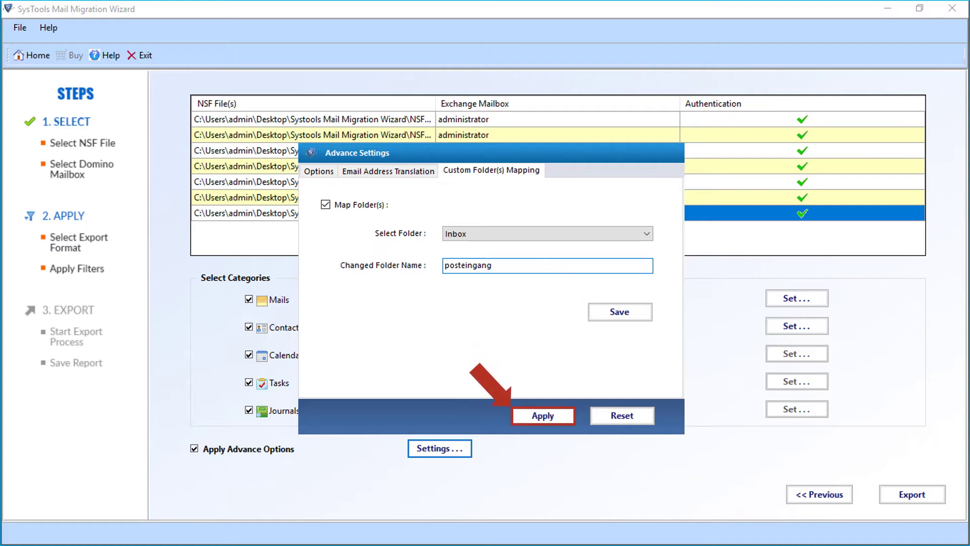
Apply the advanced settings, dismiss the completion message, and start saving the CSV report.
{"action": "key", "text": "Return"}
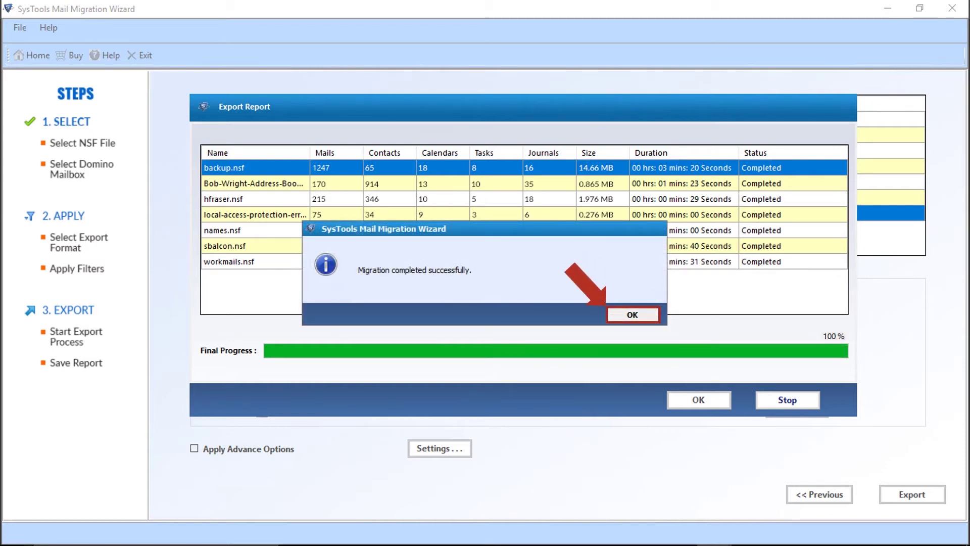
{"action": "key", "text": "Return"}
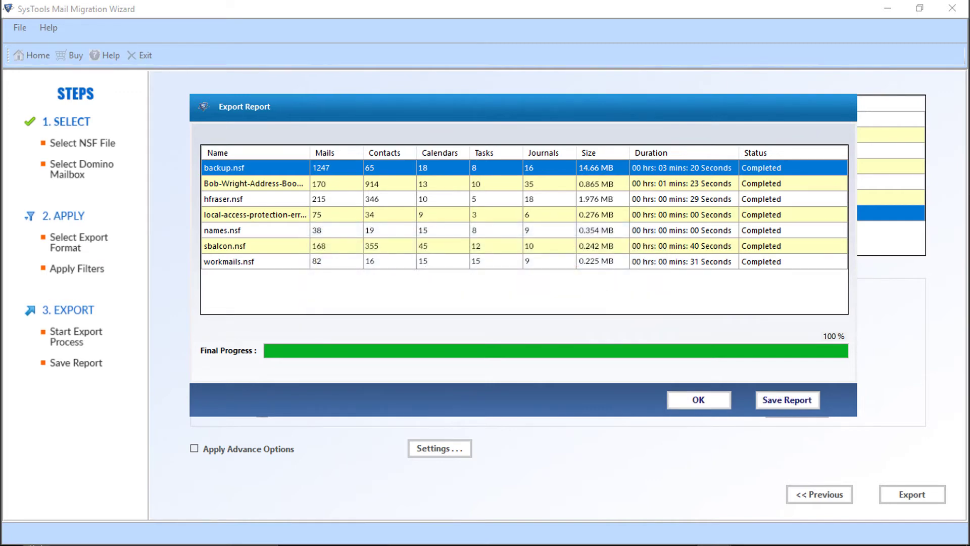
{"action": "key", "text": "Return"}
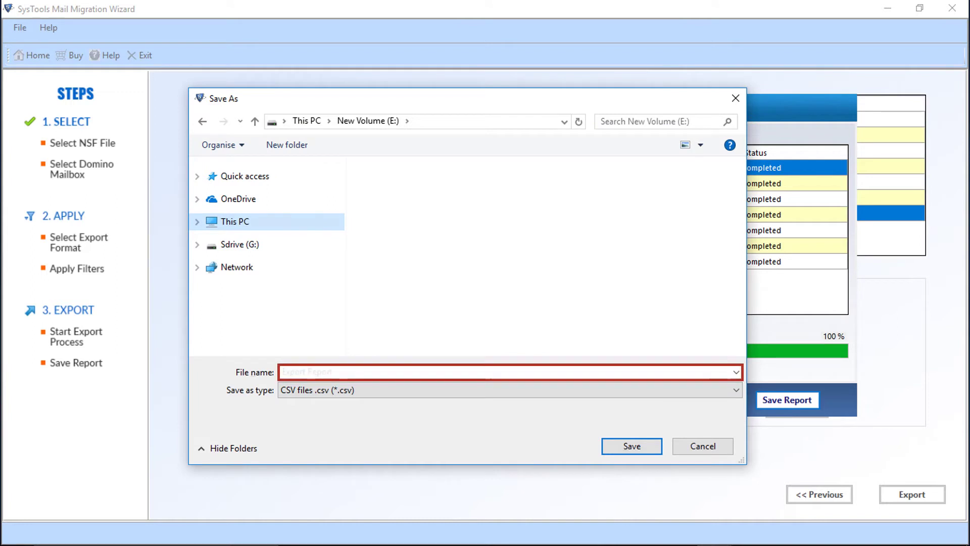